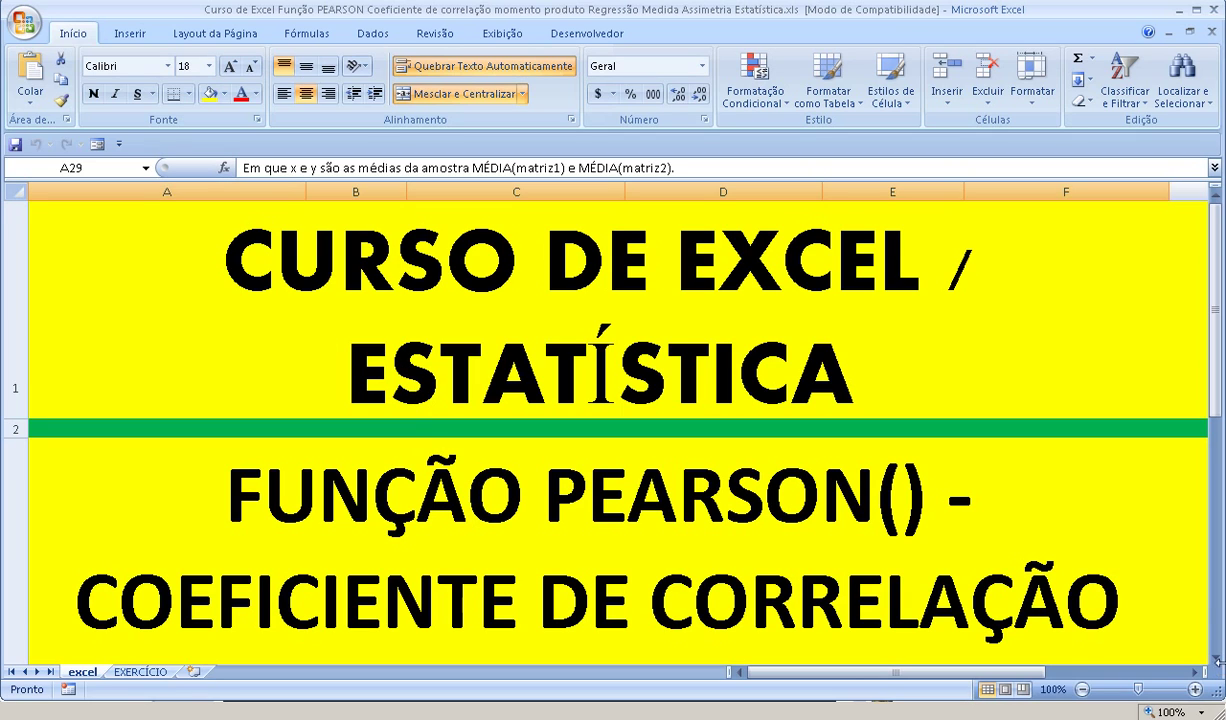
# Page down past the course title banner to the PEARSON description and syntax section.
pyautogui.click(1217, 630)
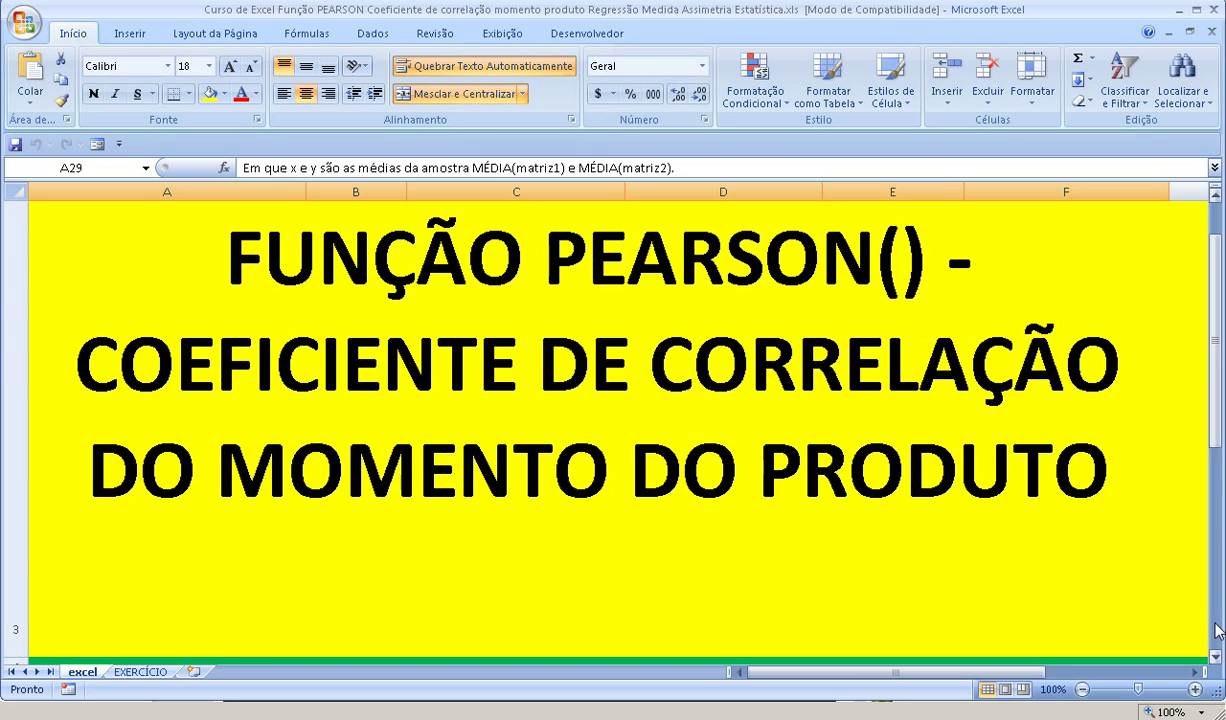
pyautogui.click(1218, 630)
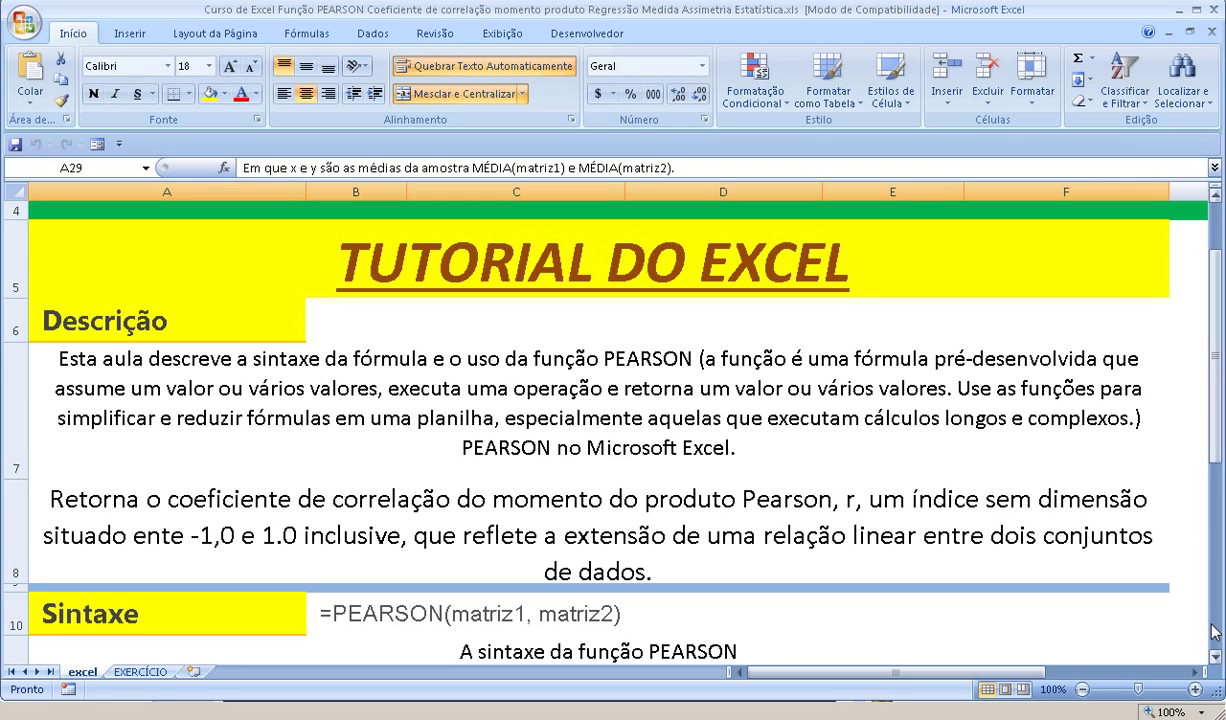
# Replace the comma in B10's syntax example with a semicolon, making it =PEARSON(matriz1; matriz2).
pyautogui.click(31, 531)
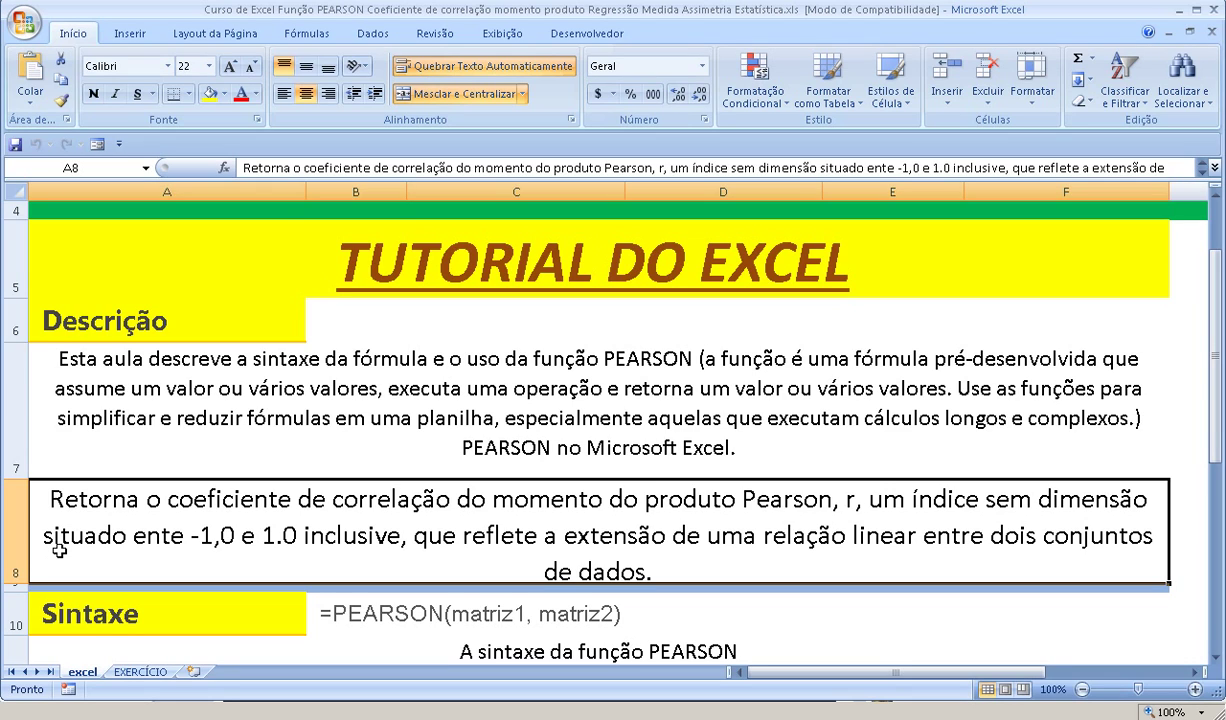
pyautogui.click(369, 627)
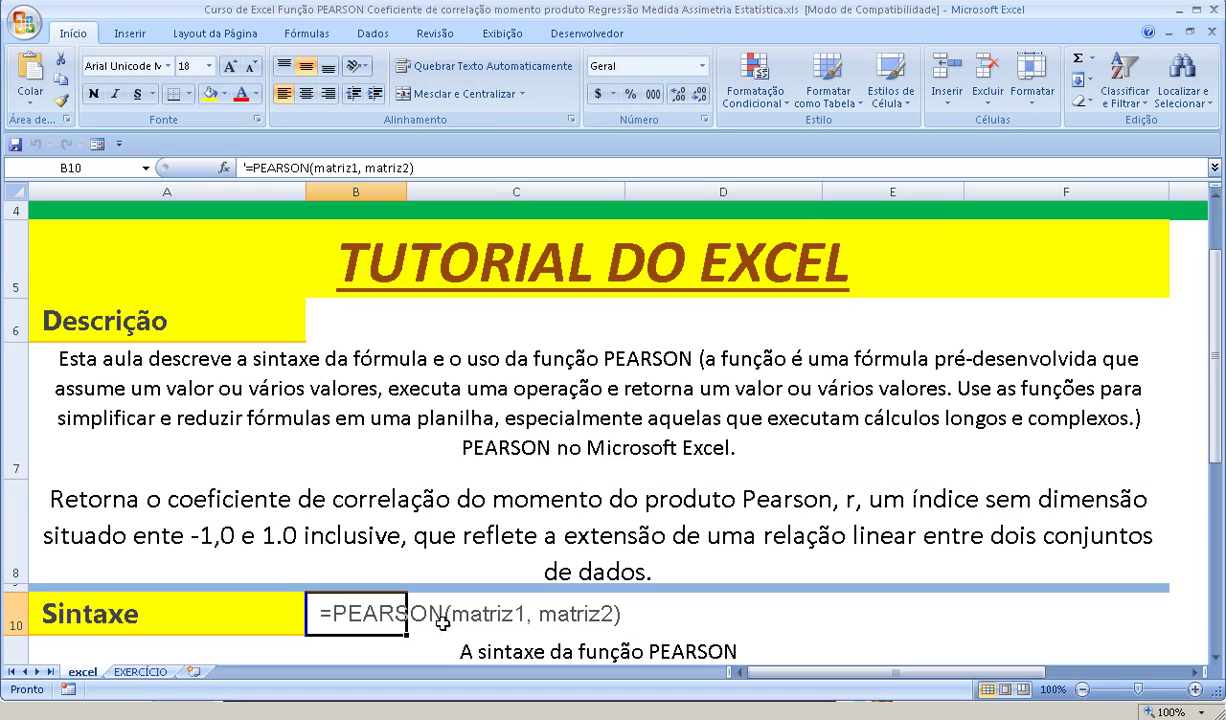
pyautogui.click(456, 600)
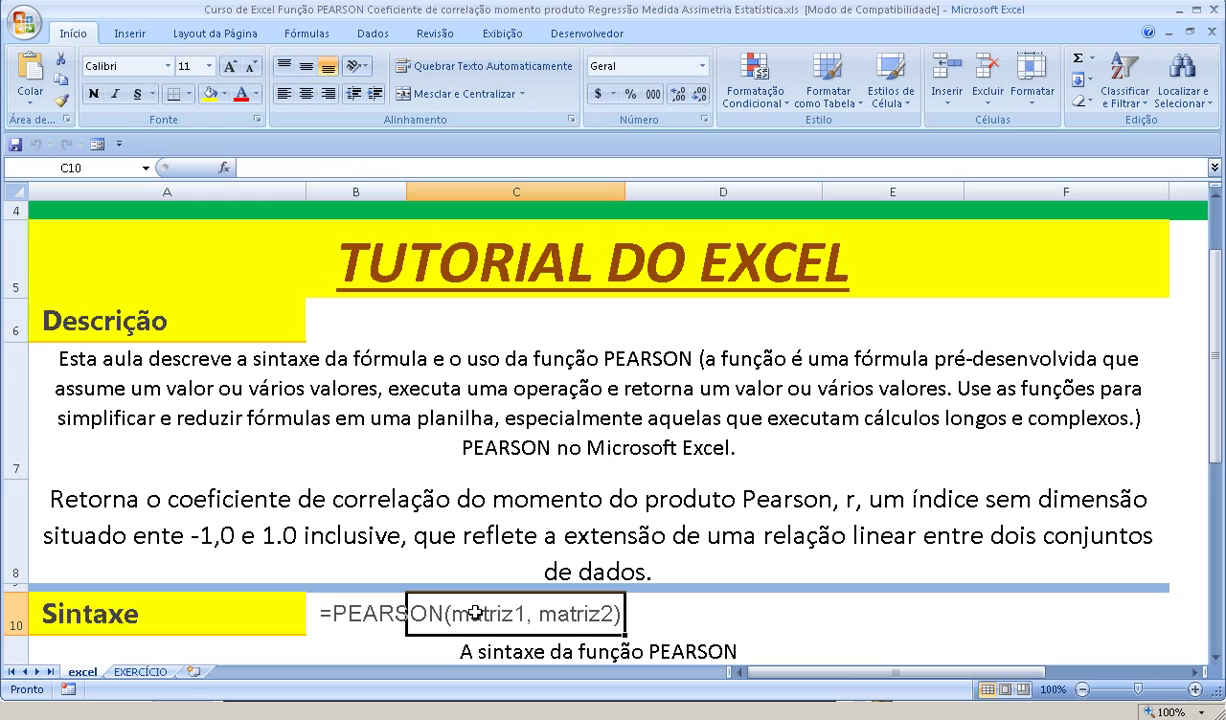
pyautogui.click(350, 598)
pyautogui.click(362, 167)
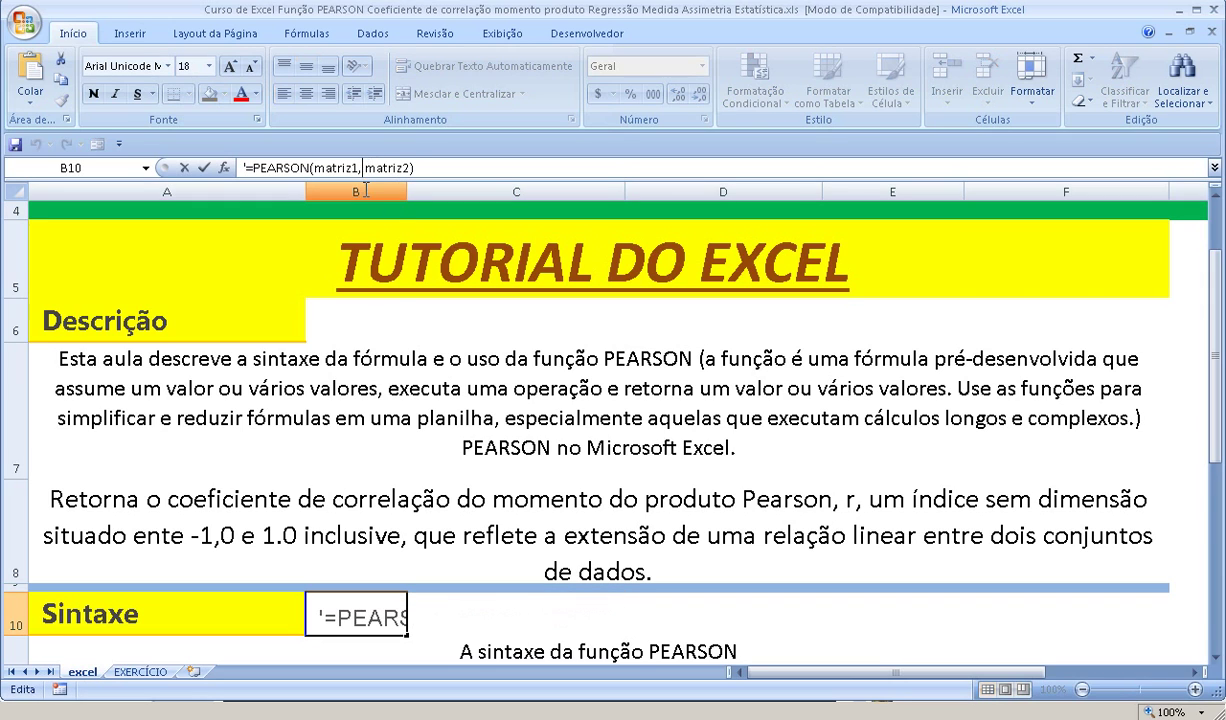
pyautogui.press('BackSpace')
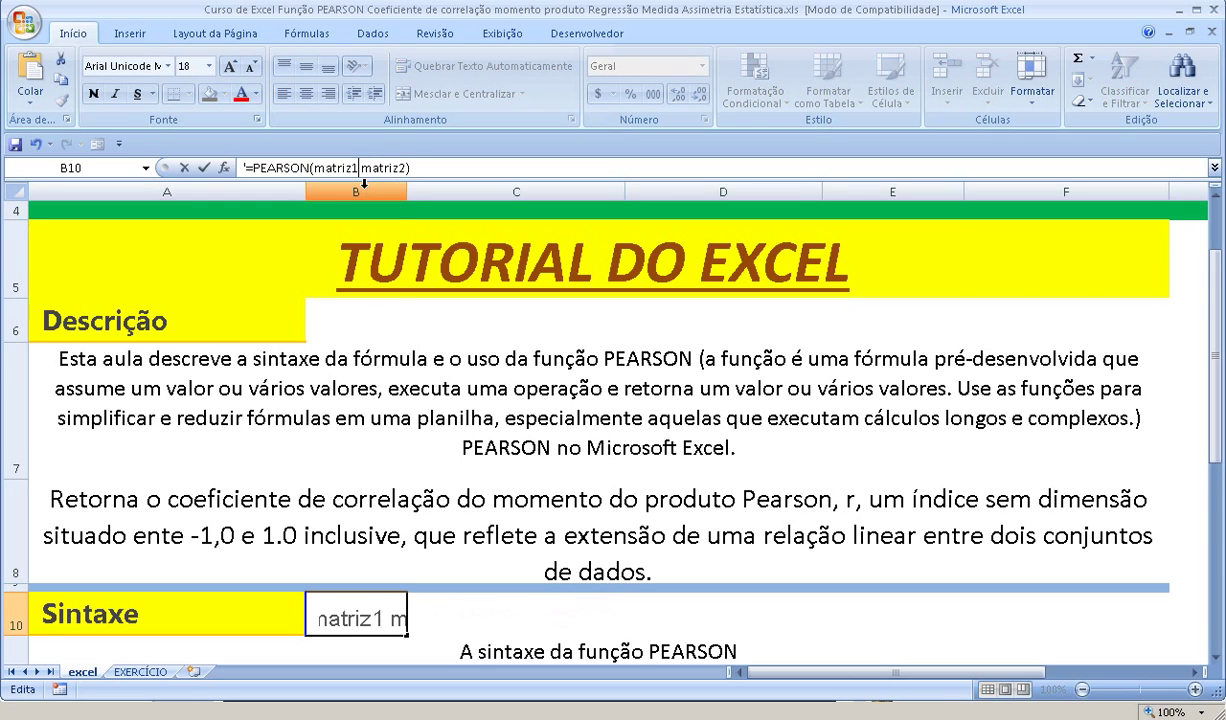
pyautogui.write(';')
pyautogui.press('Return')
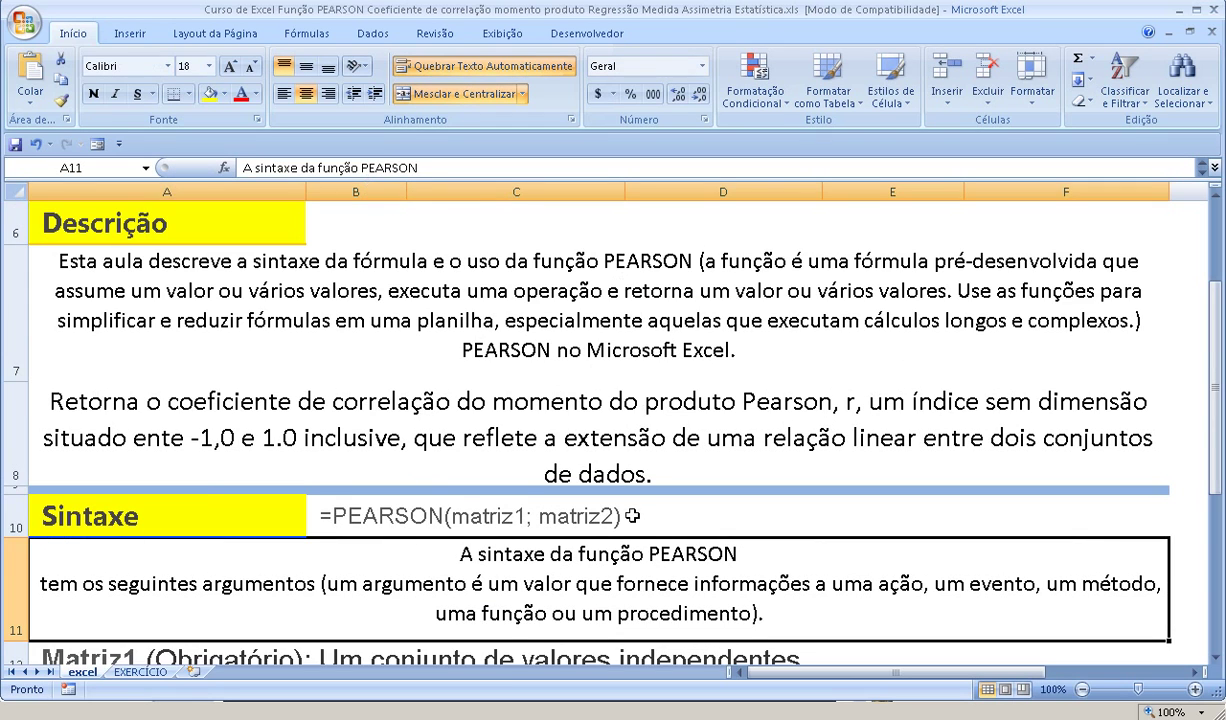
# Fill the row 16 comment about text, logical values and empty cells with yellow.
pyautogui.scroll(-1, 612, 540)
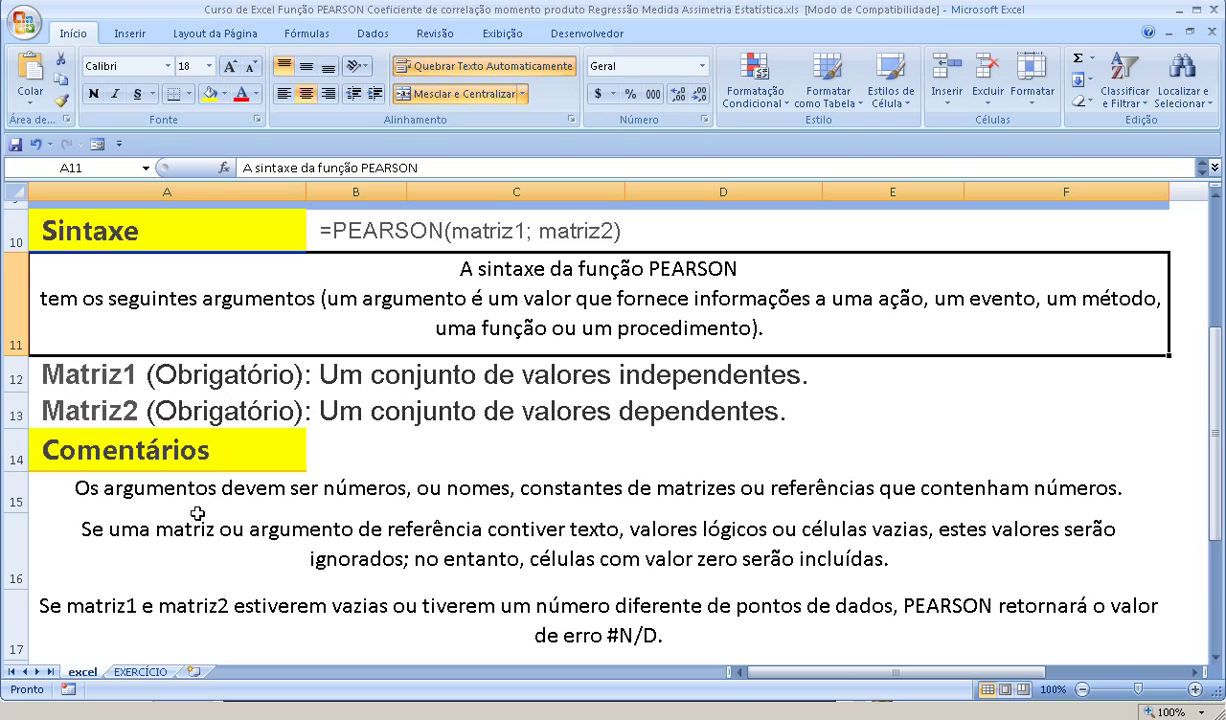
pyautogui.click(17, 489)
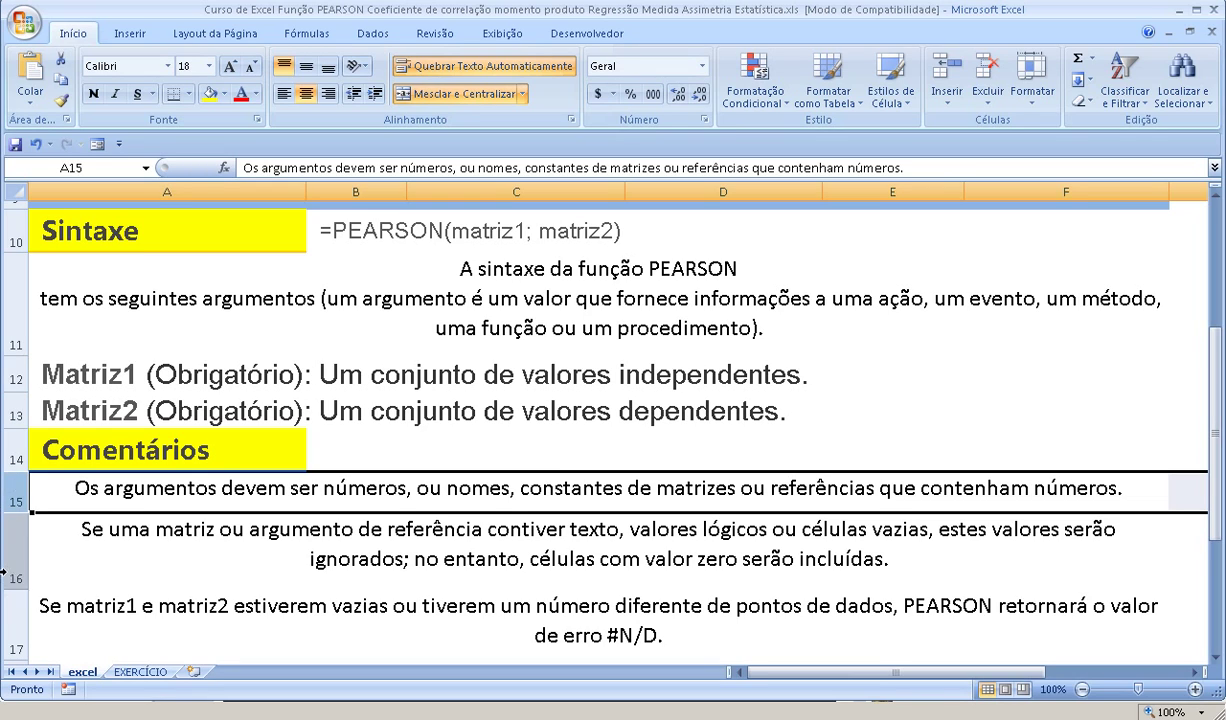
pyautogui.click(14, 533)
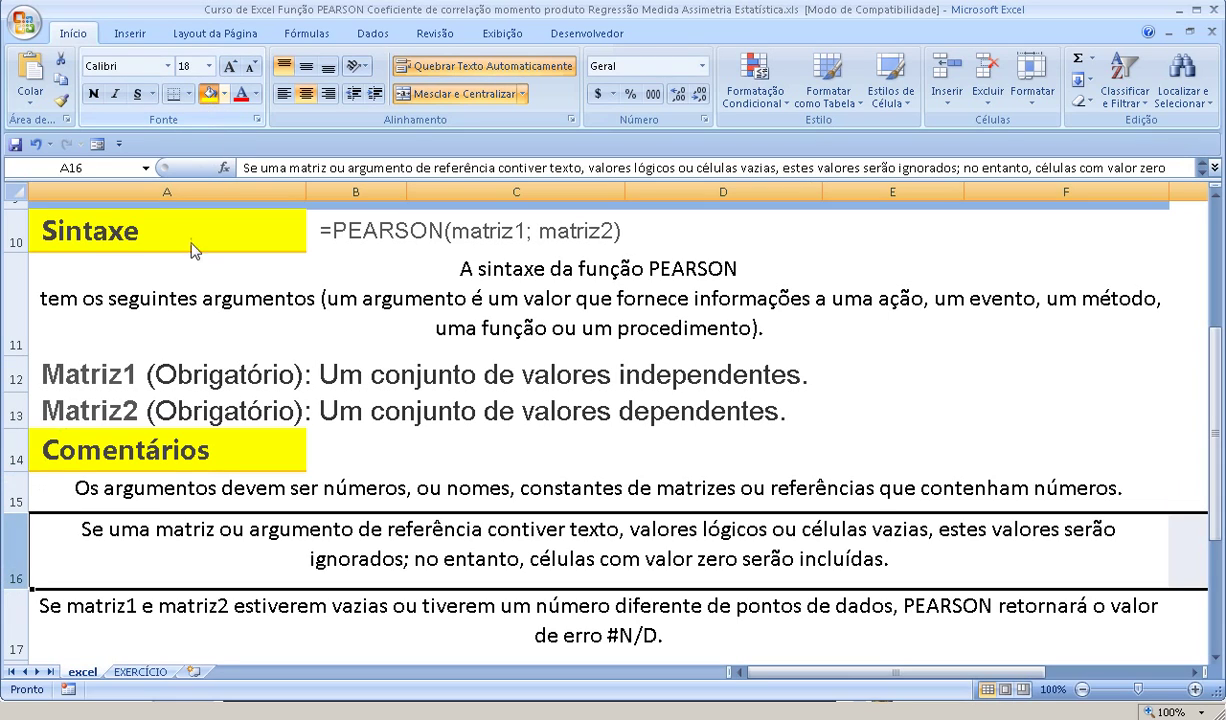
pyautogui.click(210, 93)
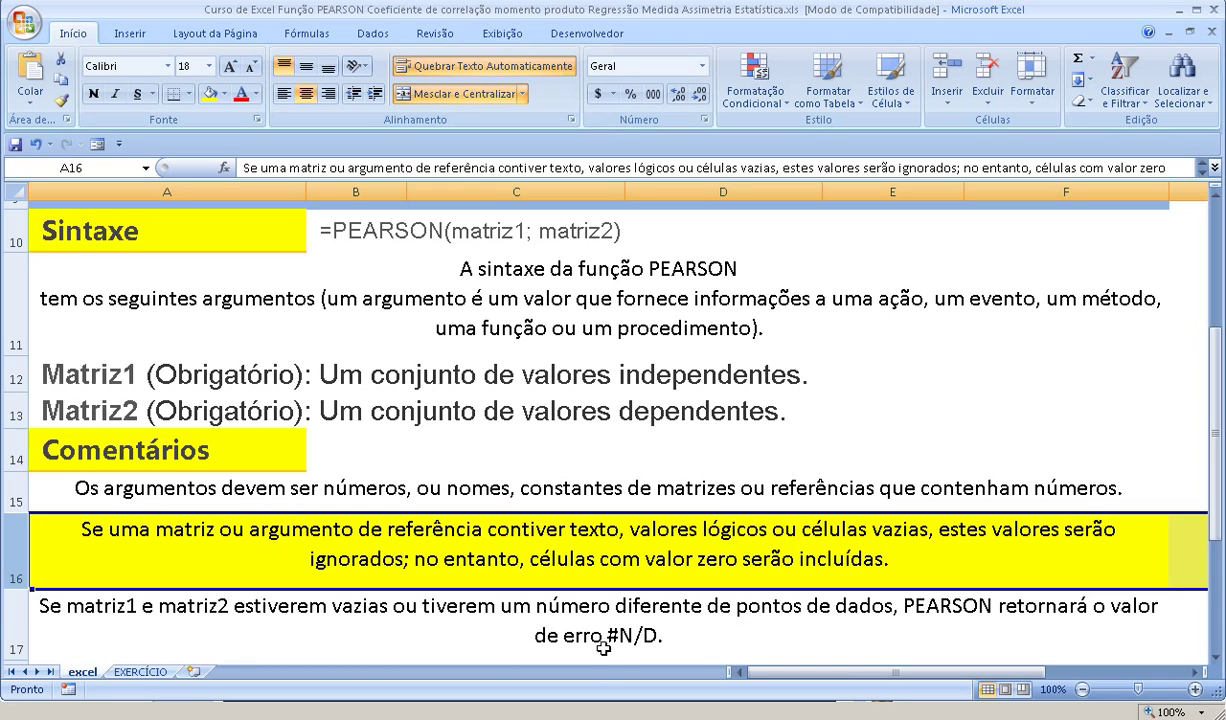
pyautogui.scroll(-3, 1164, 620)
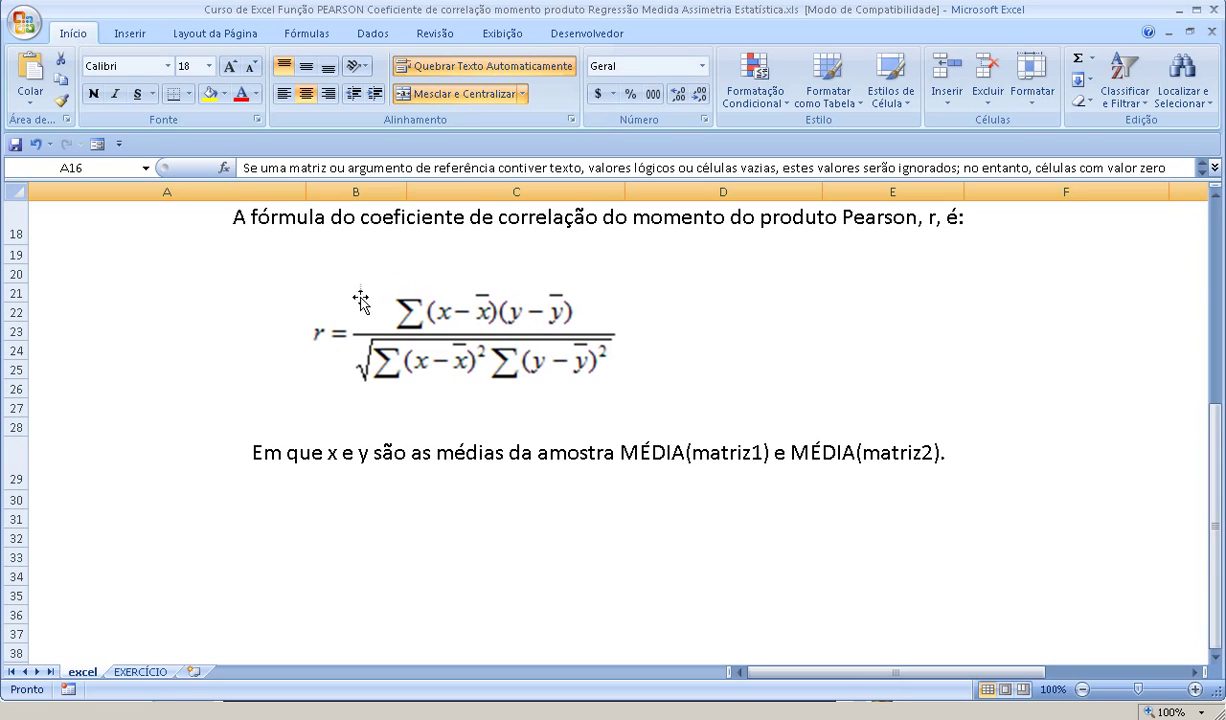
# Enlarge the Pearson r formula picture slightly, then scroll back up to the course title banner.
pyautogui.click(530, 355)
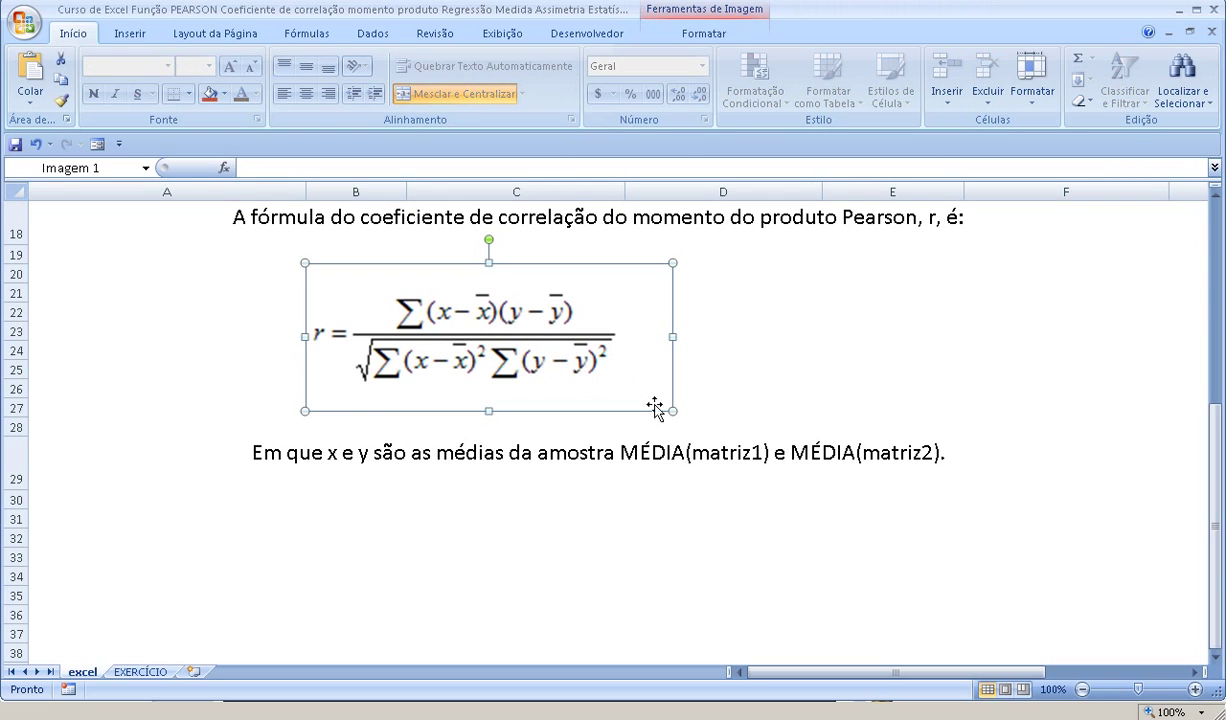
pyautogui.moveTo(671, 414); pyautogui.dragTo(700, 416)
pyautogui.click(263, 458)
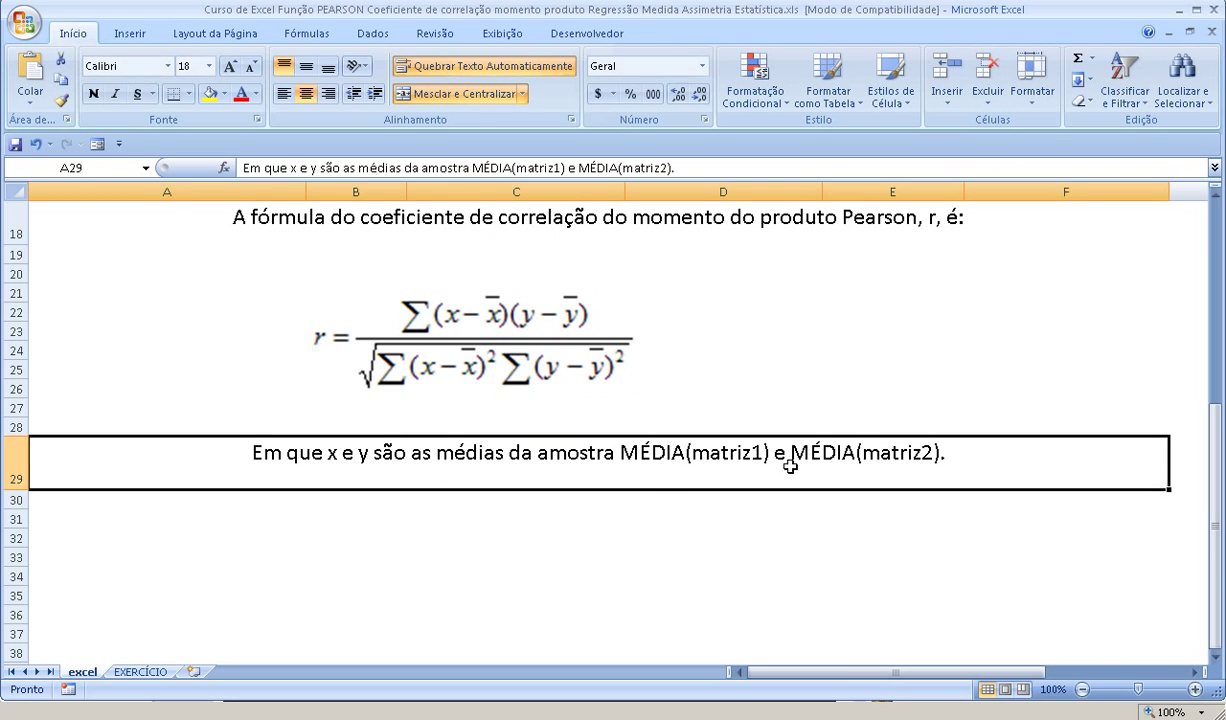
pyautogui.moveTo(1219, 314); pyautogui.dragTo(1217, 290)
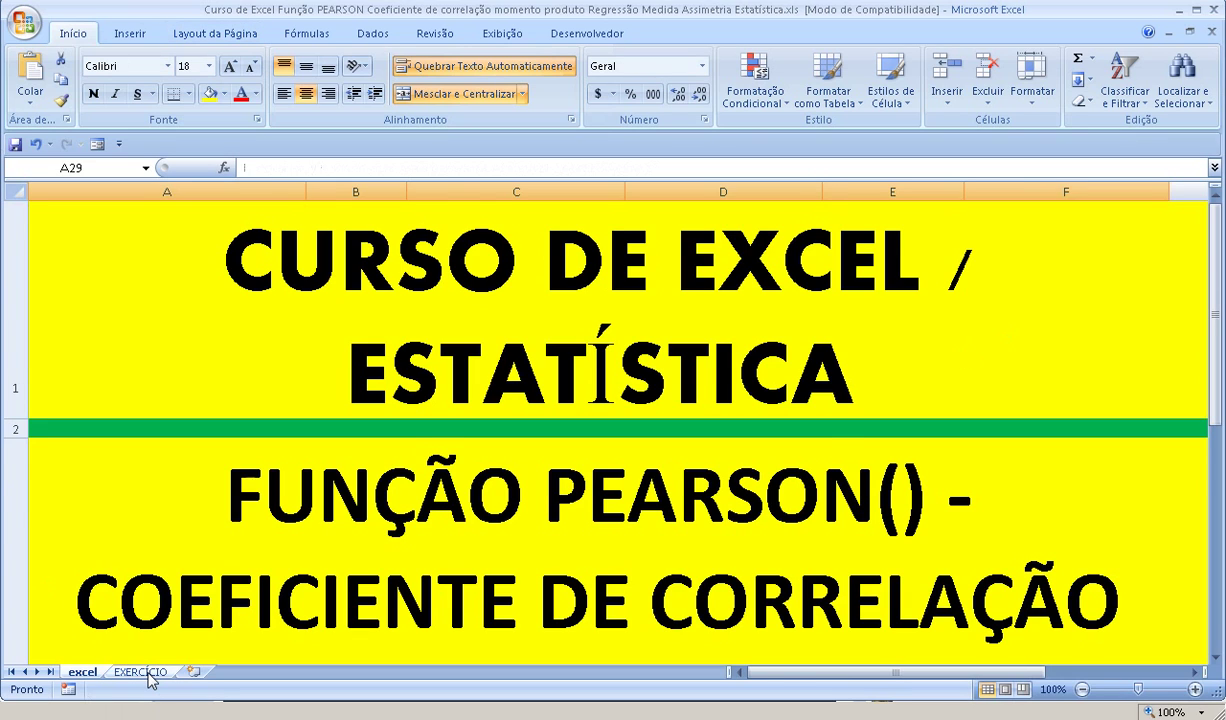
# On the EXERCÍCIO sheet, review the data ranges A2:A6 and B2:B6, then select A8.
pyautogui.click(142, 672)
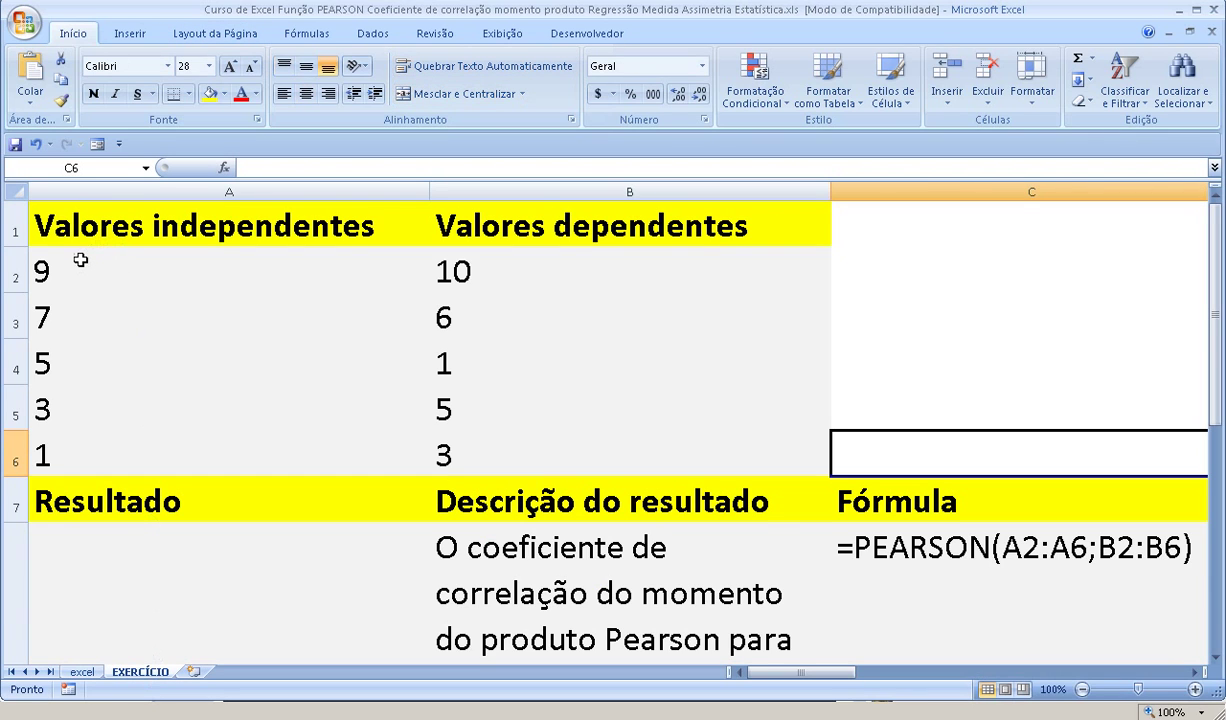
pyautogui.moveTo(75, 262); pyautogui.dragTo(52, 456)
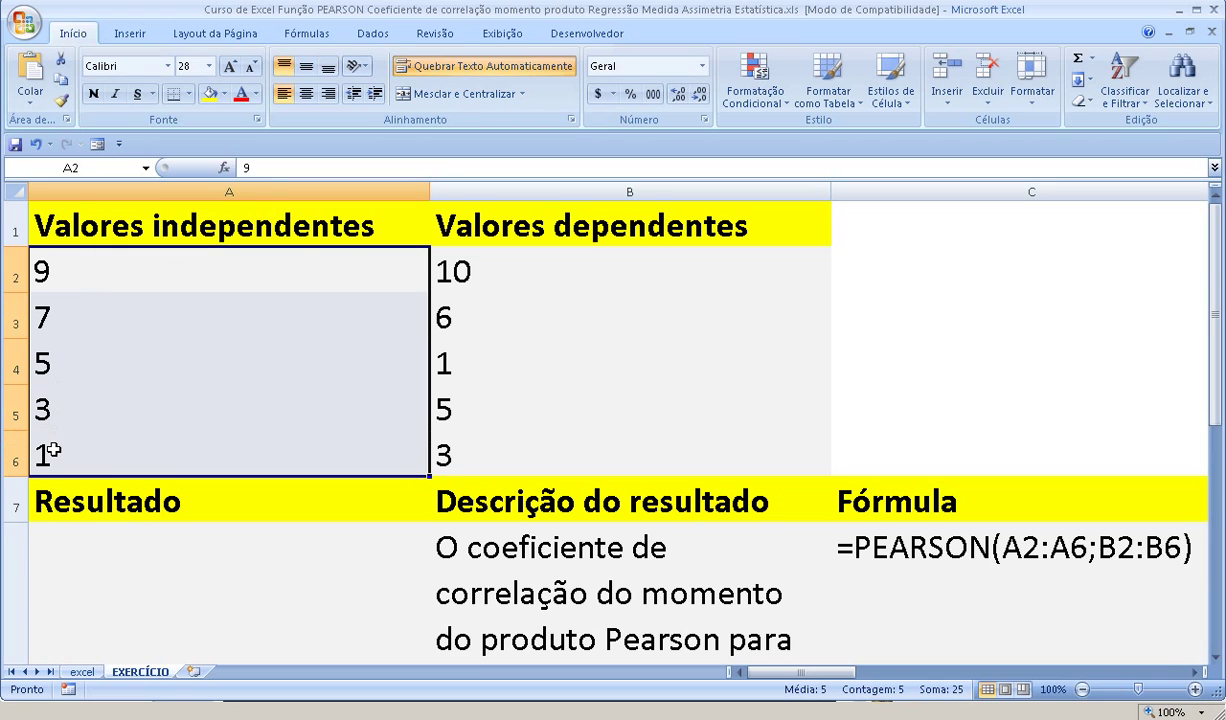
pyautogui.moveTo(466, 272); pyautogui.dragTo(442, 455)
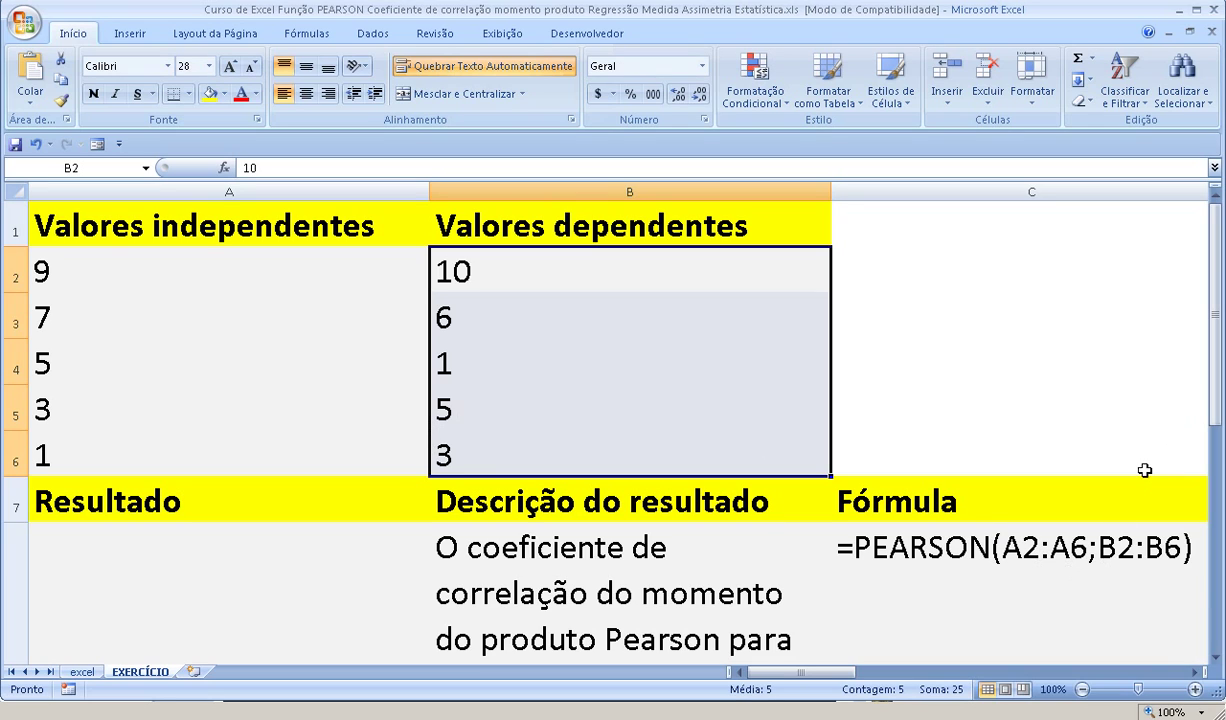
pyautogui.click(577, 594)
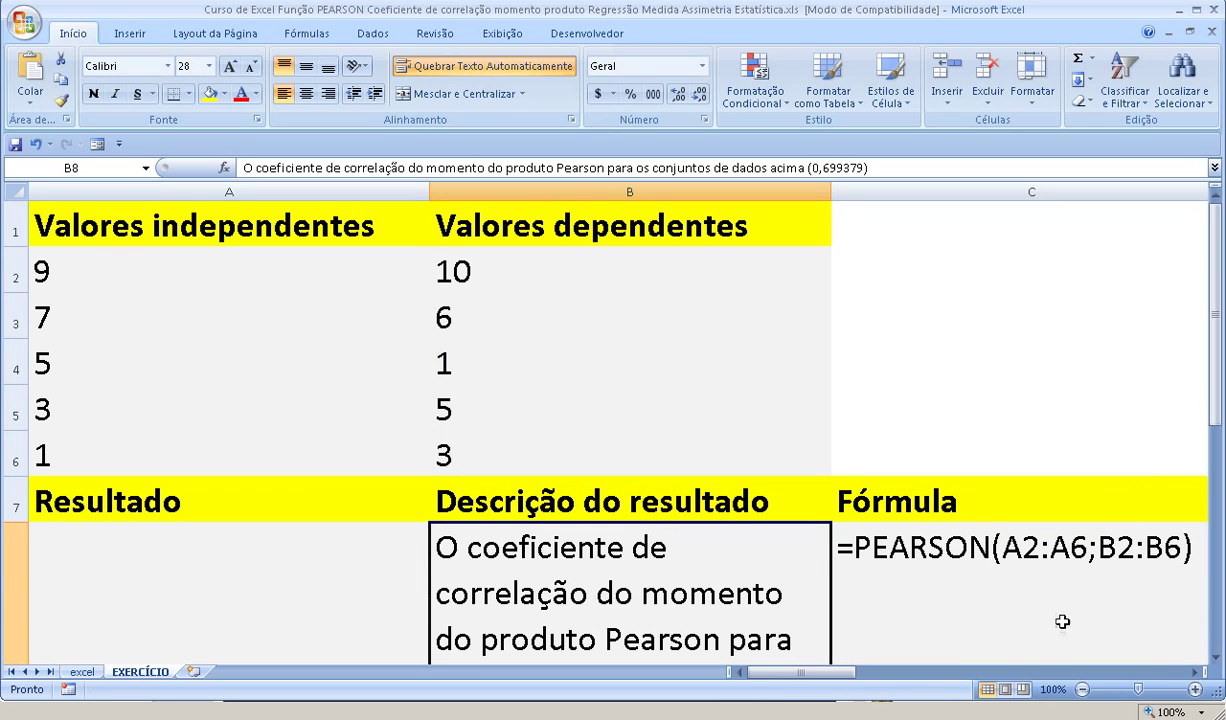
pyautogui.click(110, 543)
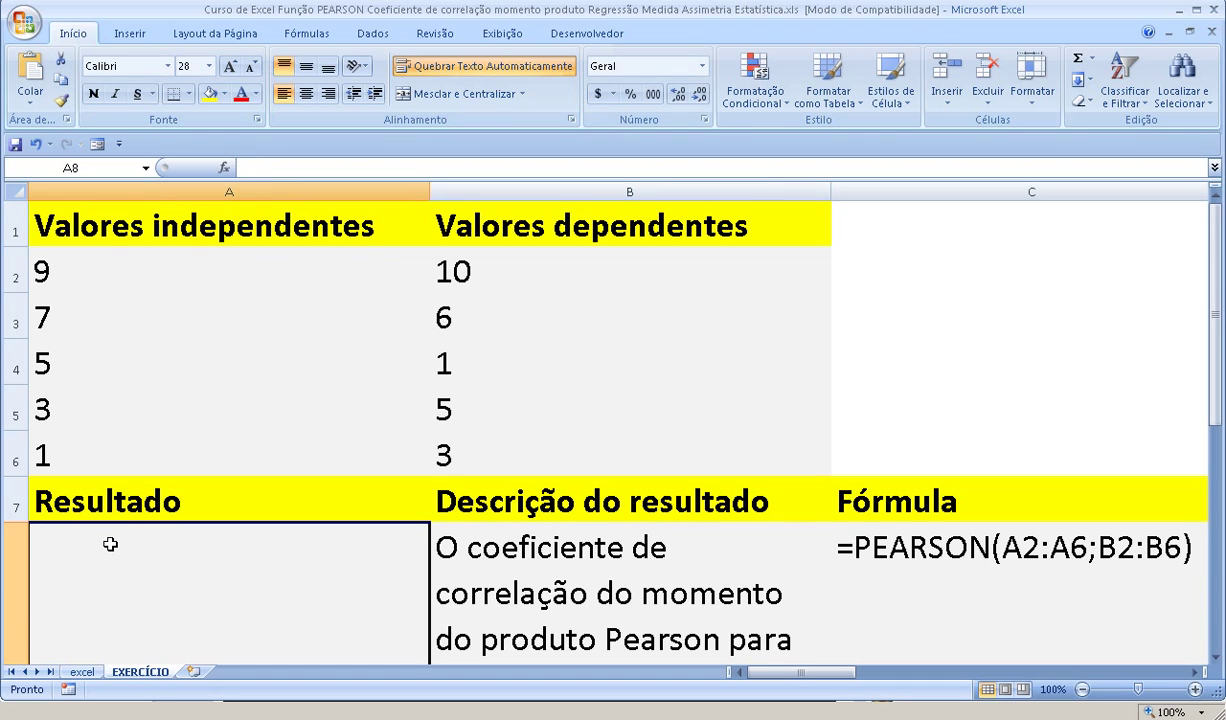
# Enter =PEARSON(A2:A6;B2:B6) in A8, returning 0,699378606.
pyautogui.write('=')
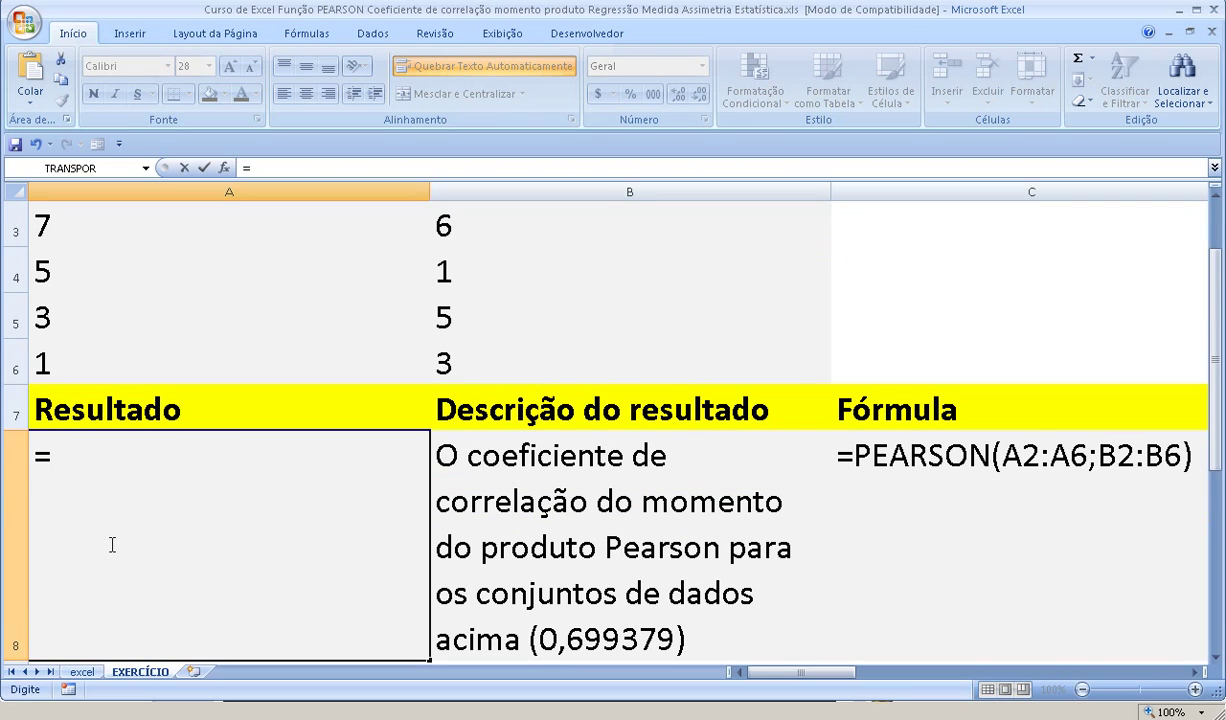
pyautogui.write('pear')
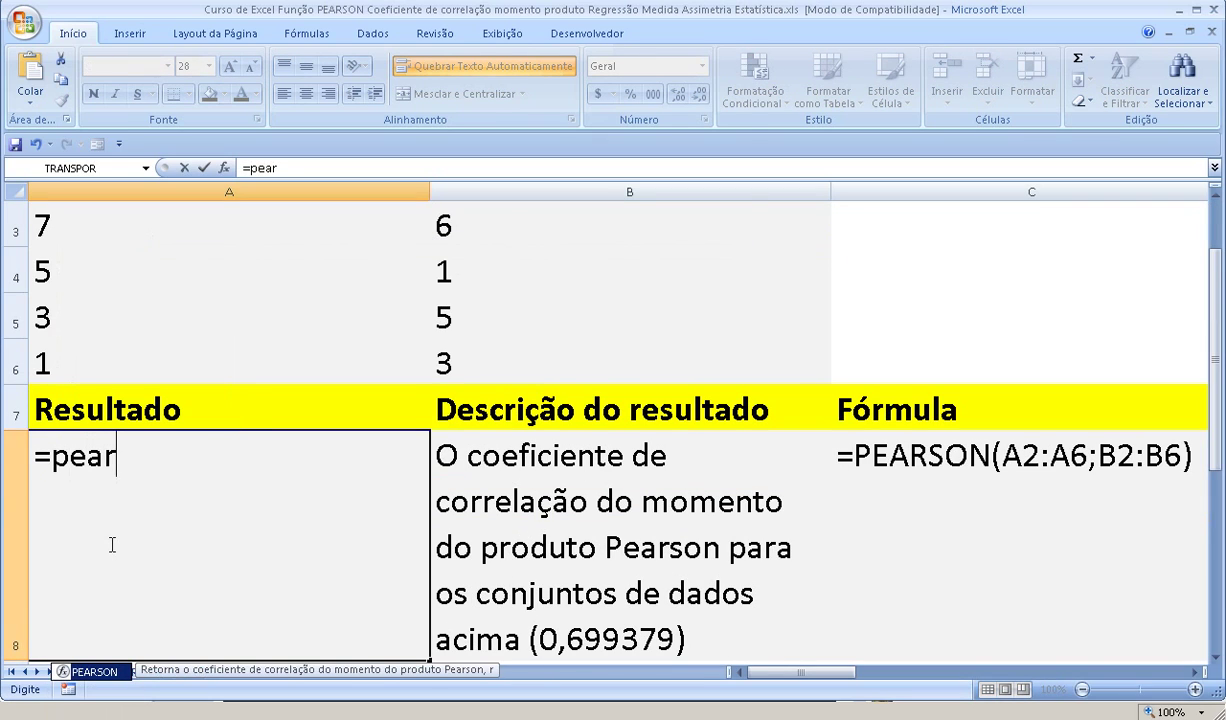
pyautogui.doubleClick(69, 677)
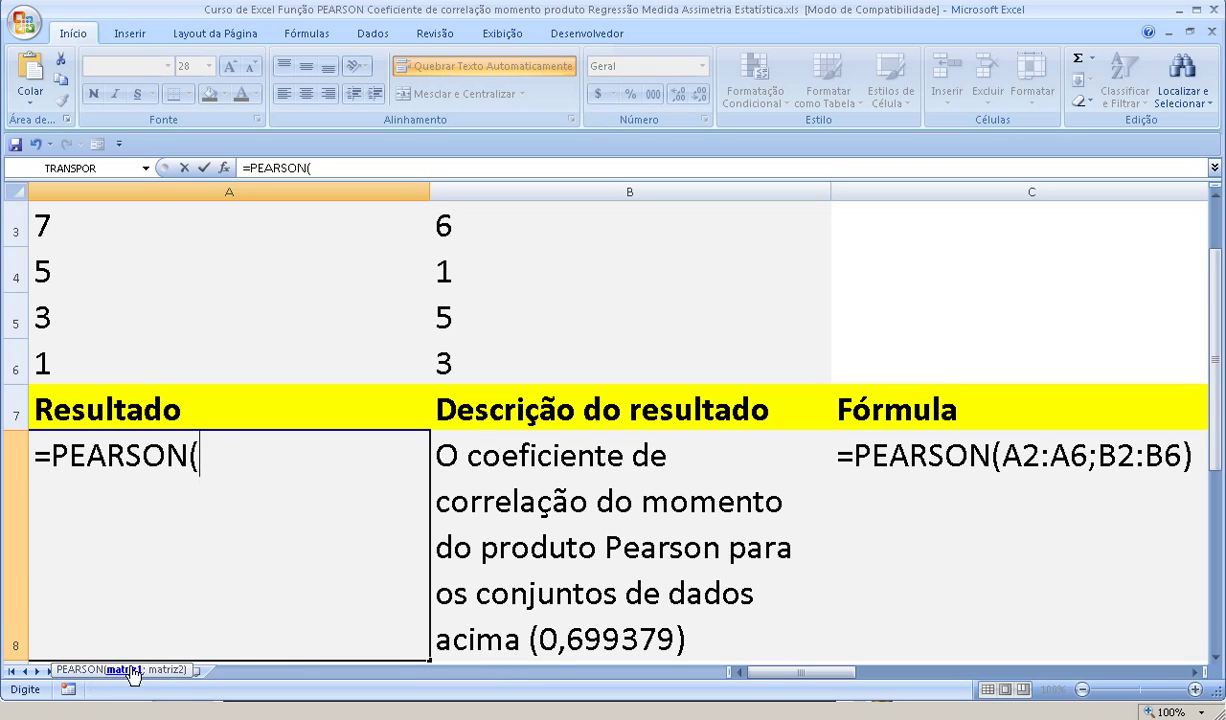
pyautogui.scroll(1, 77, 284)
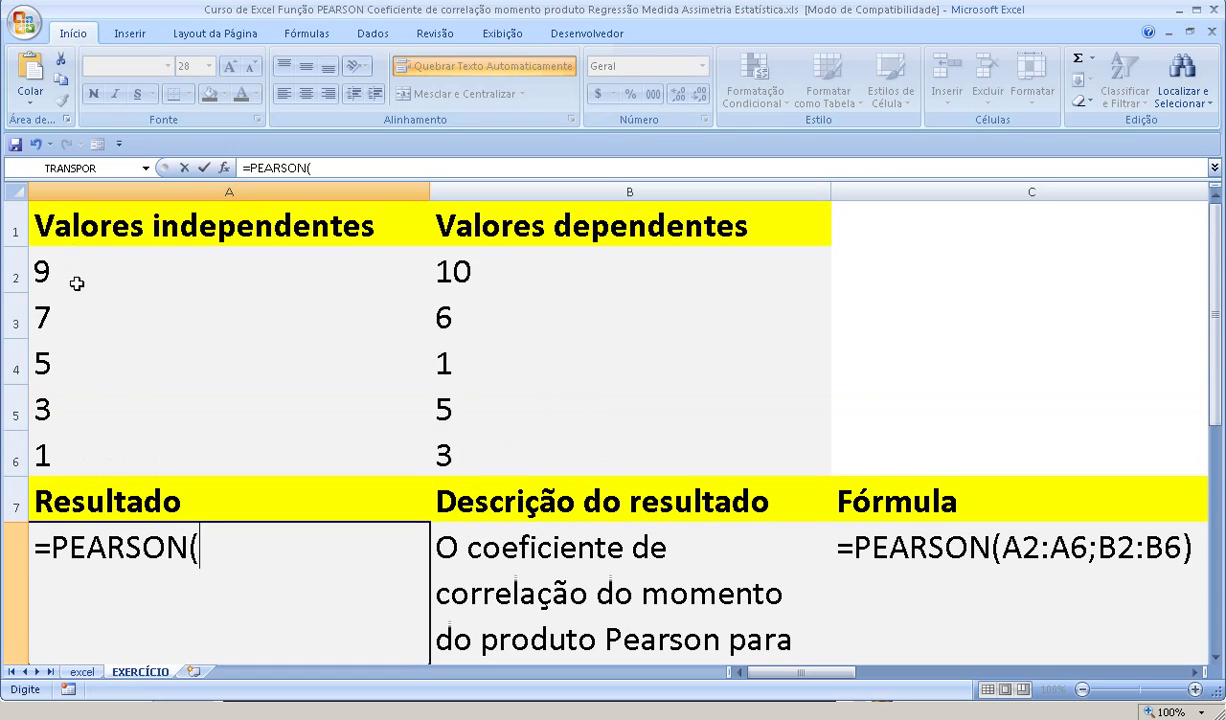
pyautogui.moveTo(46, 263); pyautogui.dragTo(63, 450)
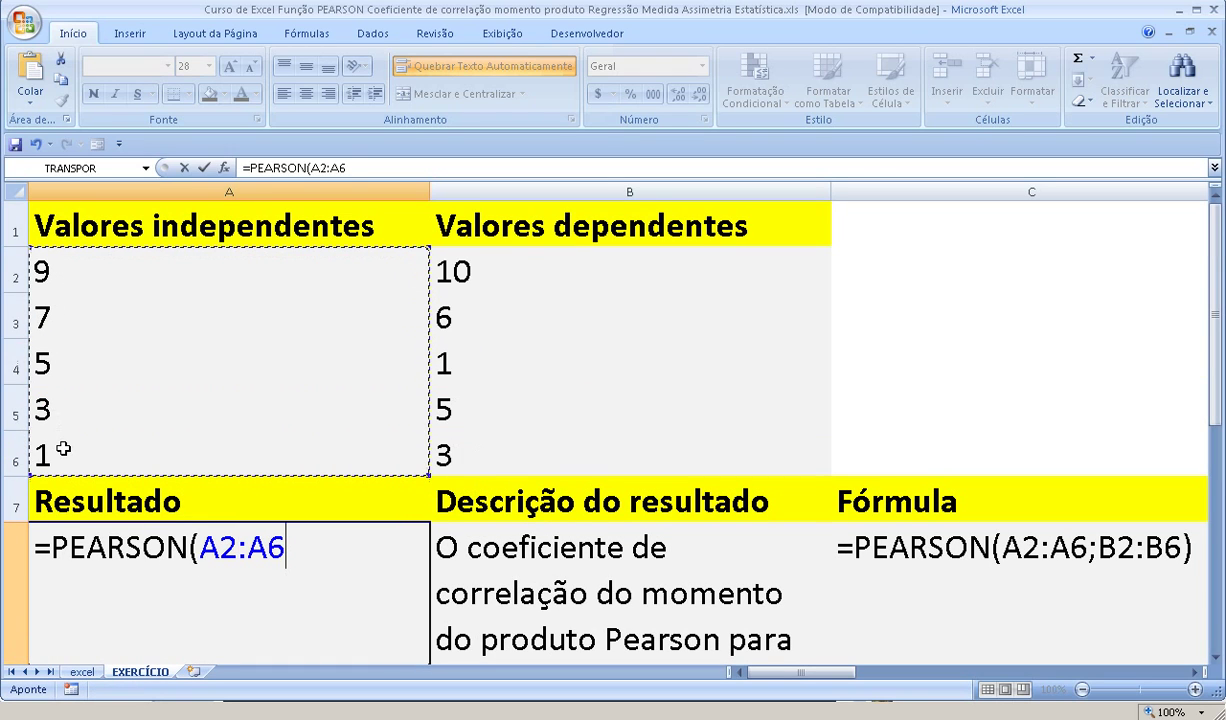
pyautogui.write(';')
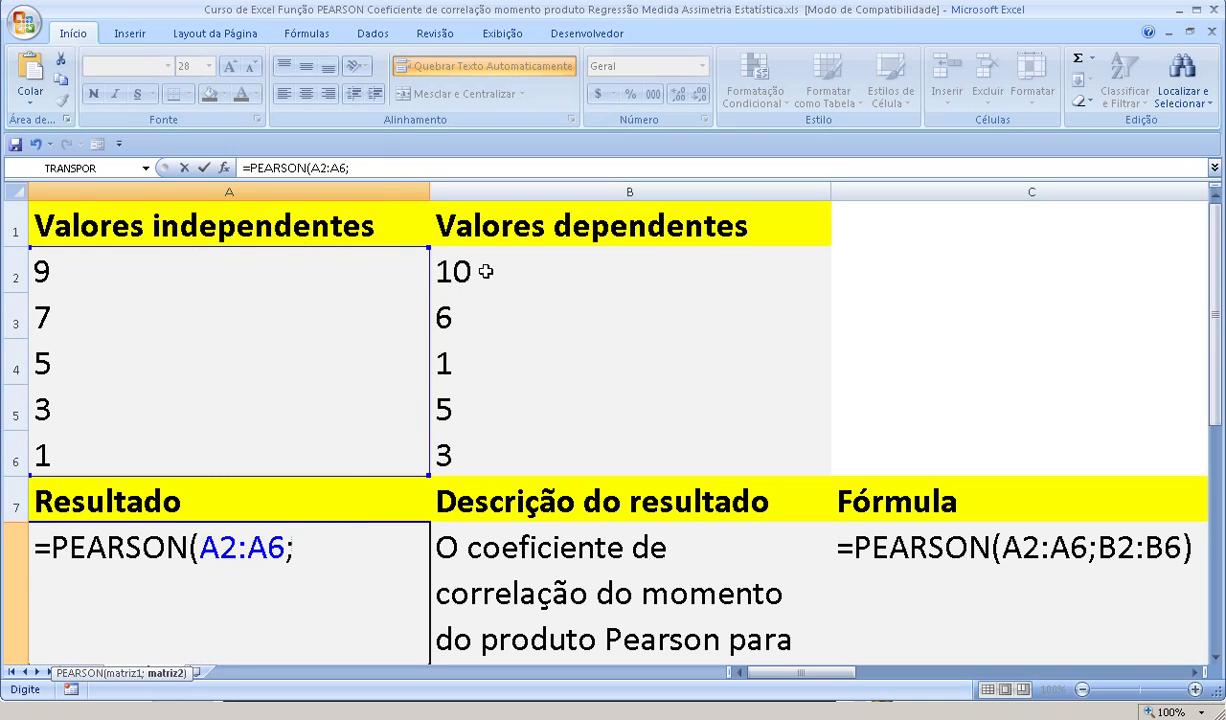
pyautogui.moveTo(484, 271); pyautogui.dragTo(452, 457)
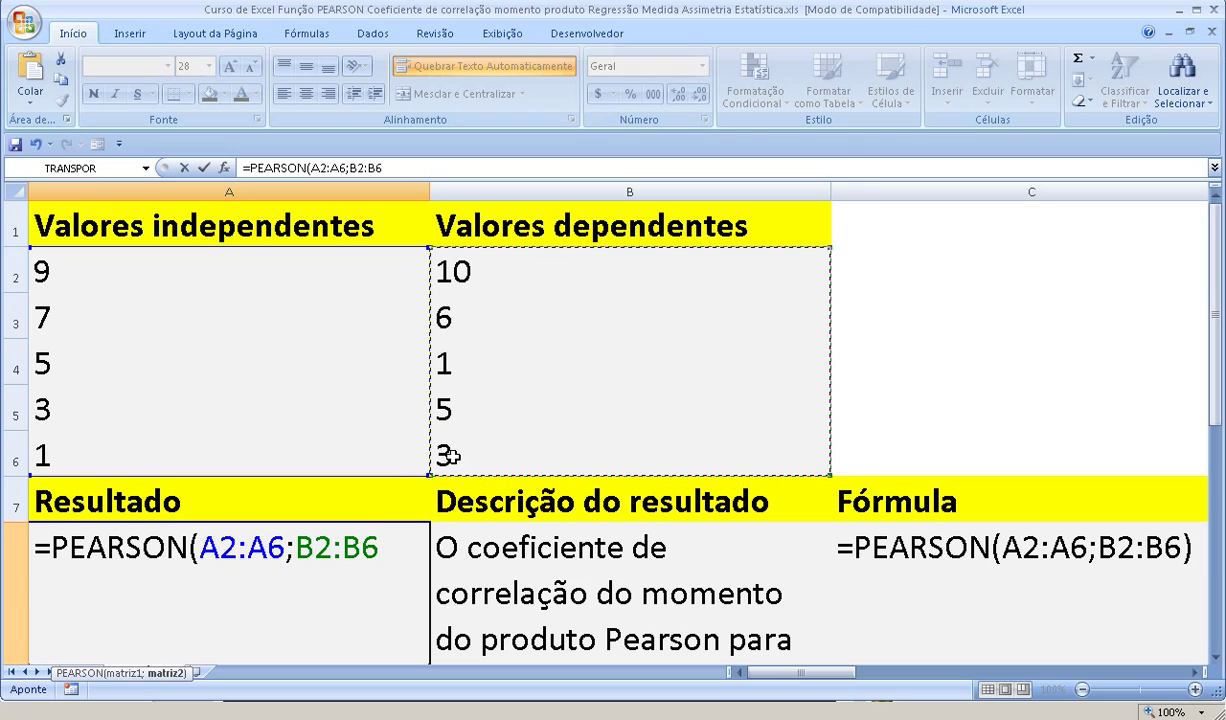
pyautogui.write(')')
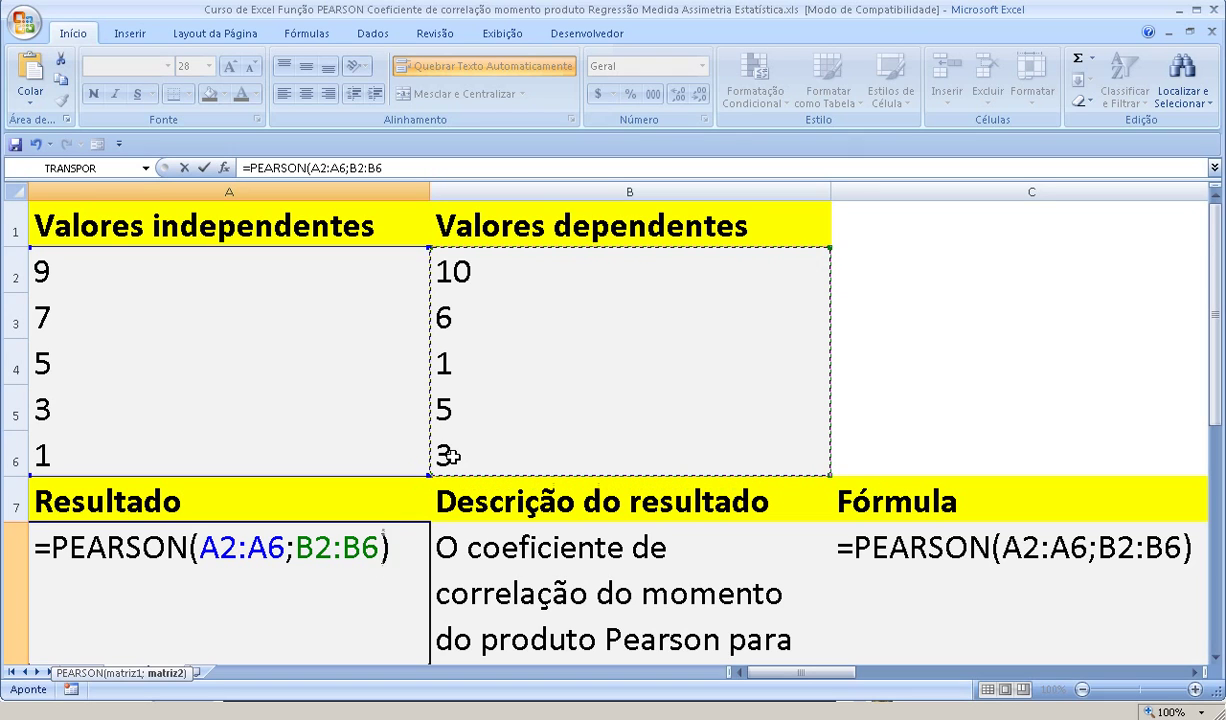
pyautogui.press('Return')
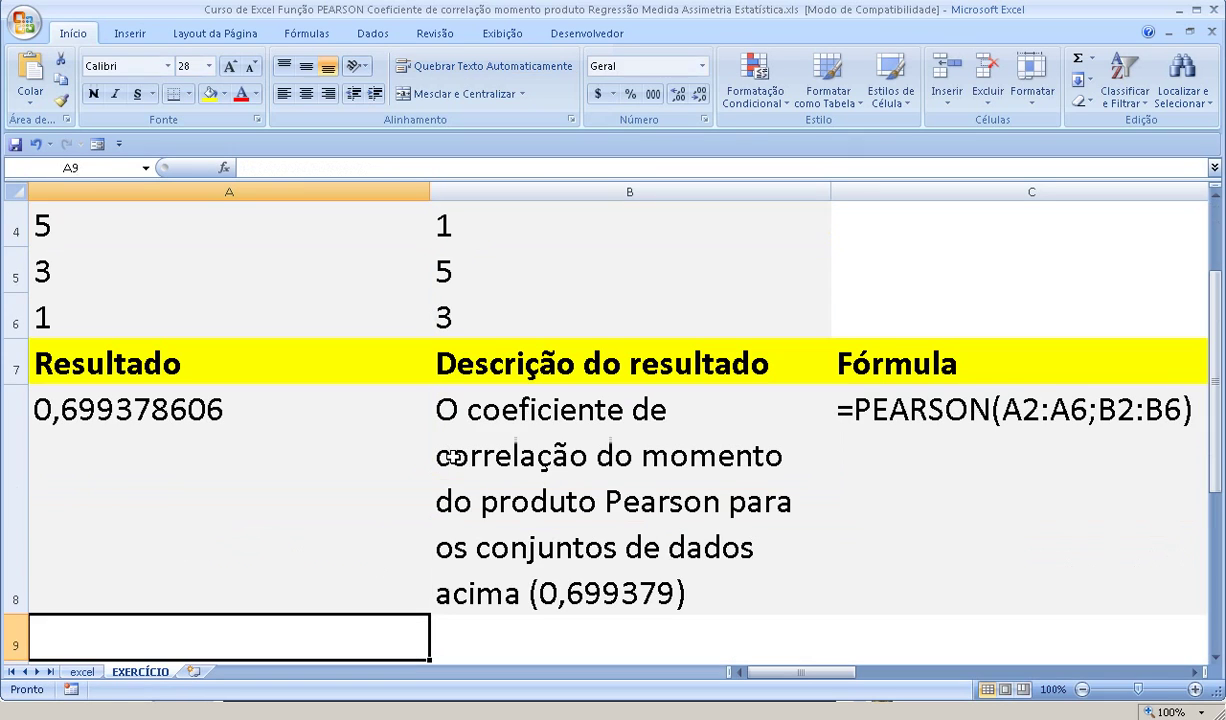